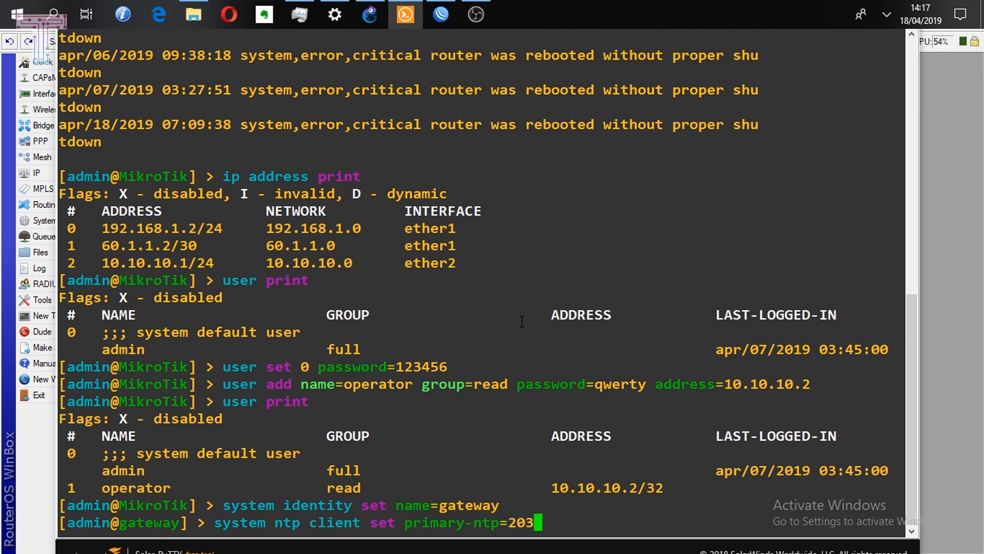
Step: Complete the NTP client command with primary server 203.160.128.3 and the client enabled
text(.160.)
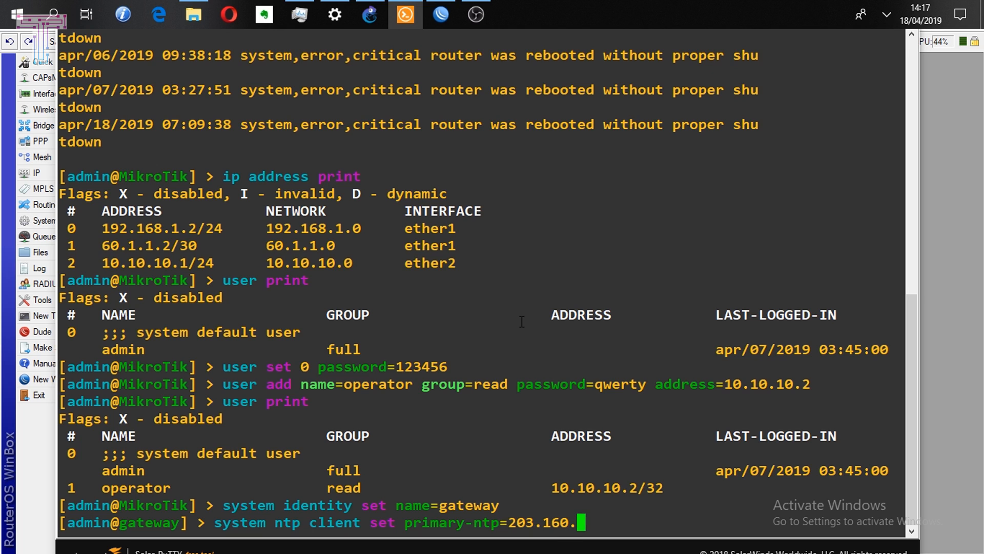
text(128)
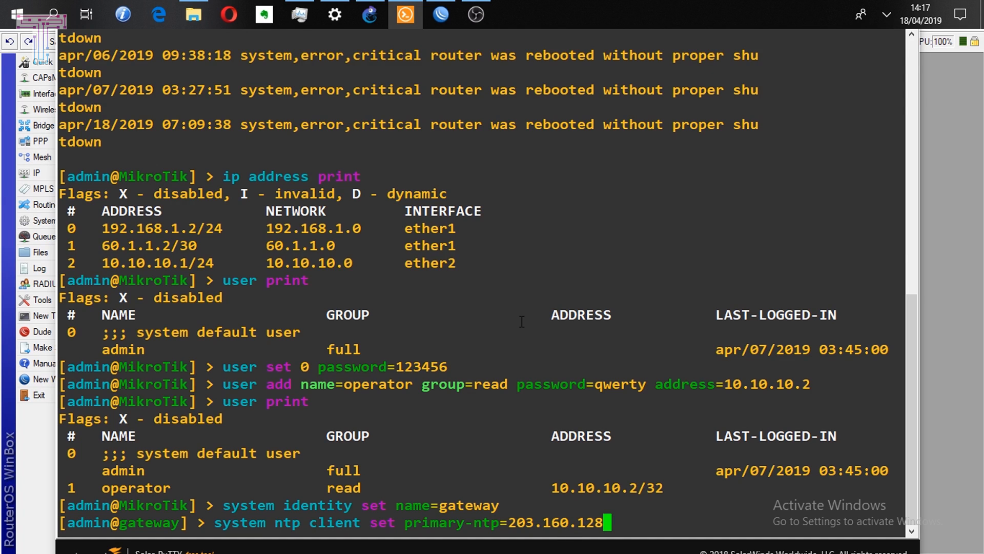
text(.3 ena)
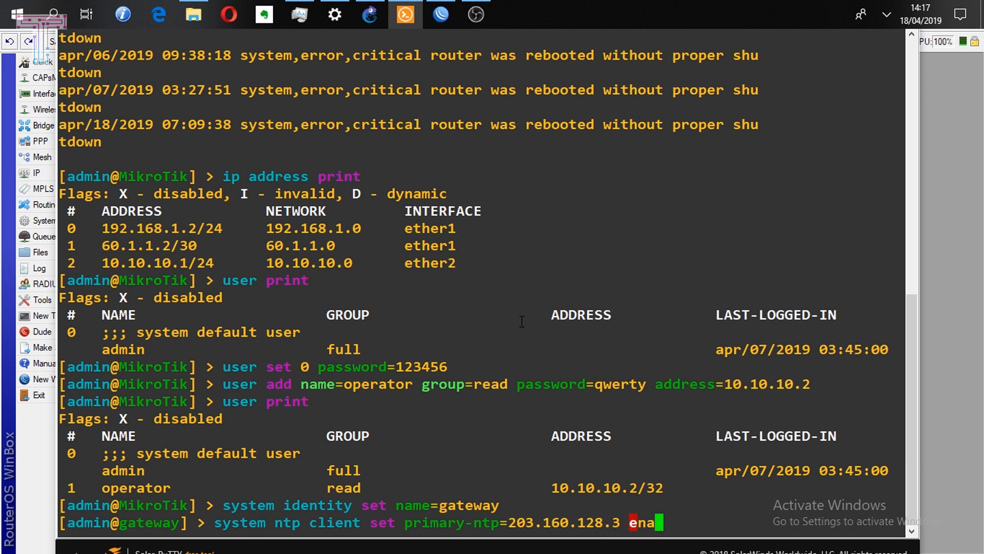
key(Tab)
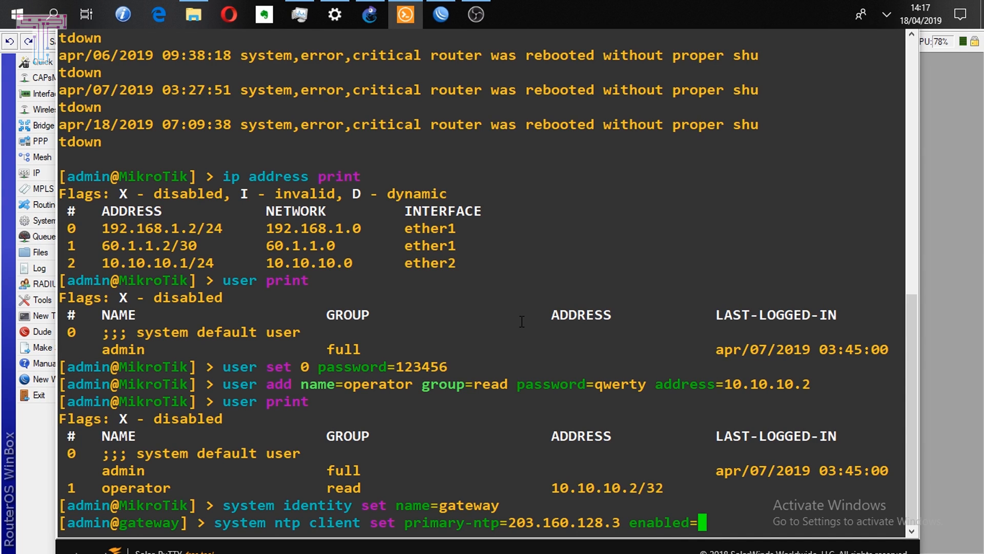
text(yes)
key(Return)
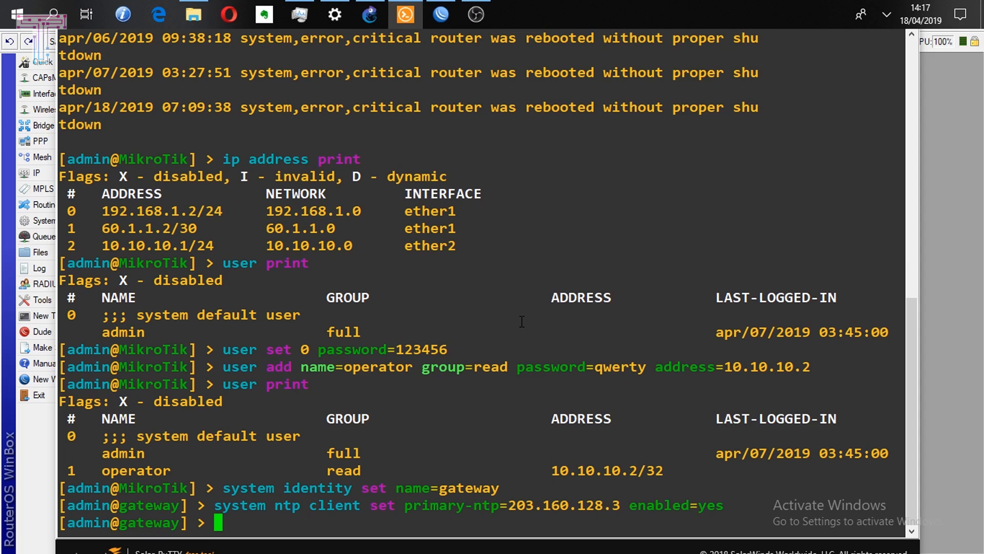
Step: Set the router's system clock time zone name to Asia/Jakarta
text(syste)
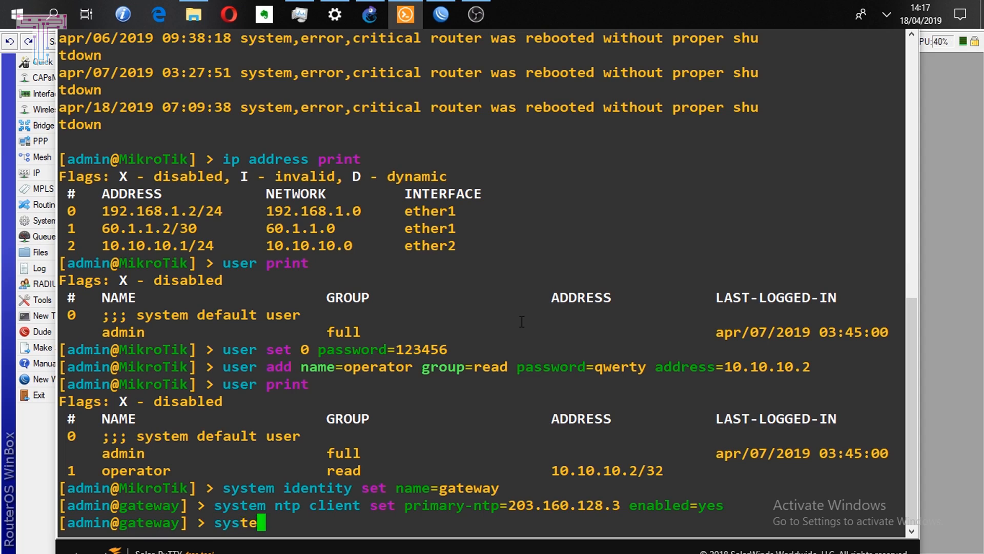
text(m)
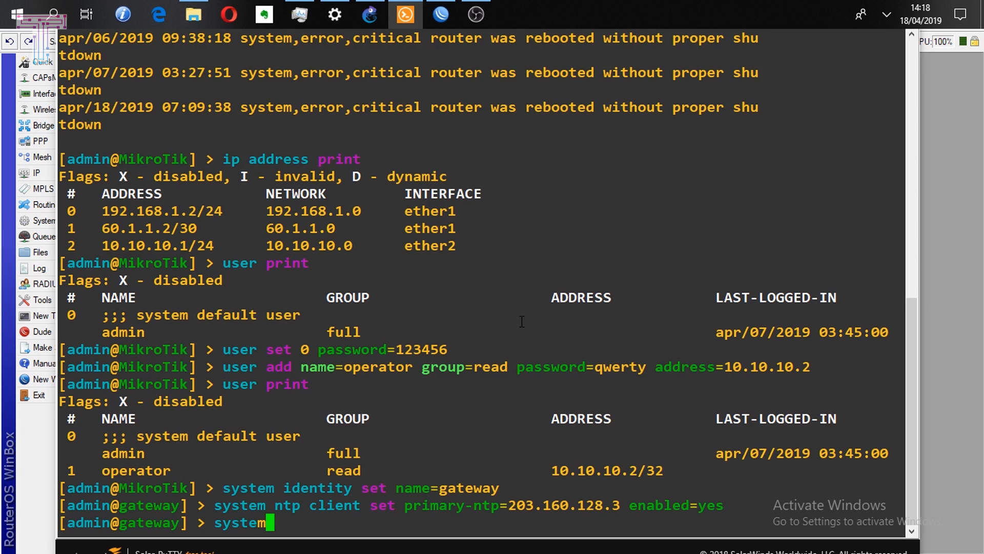
text( clock )
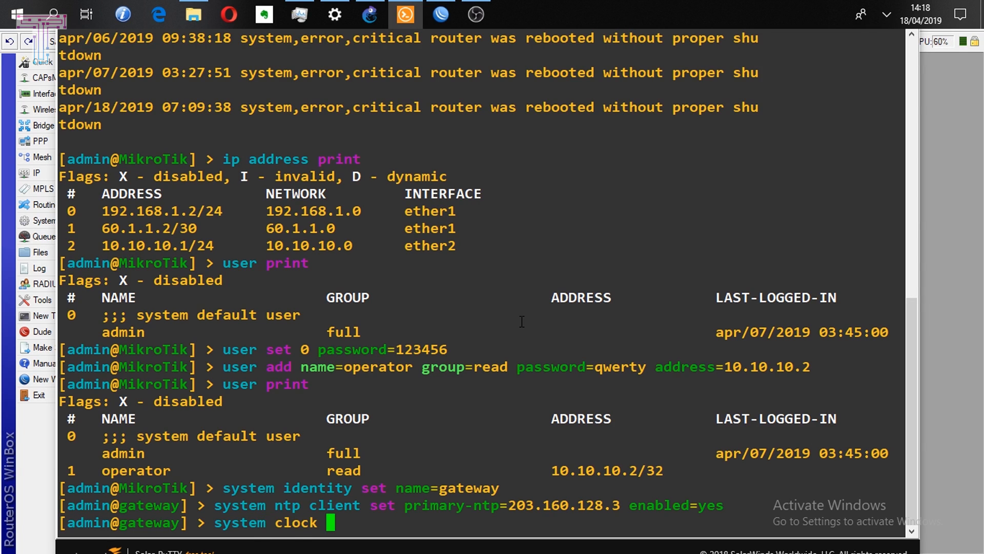
text(set)
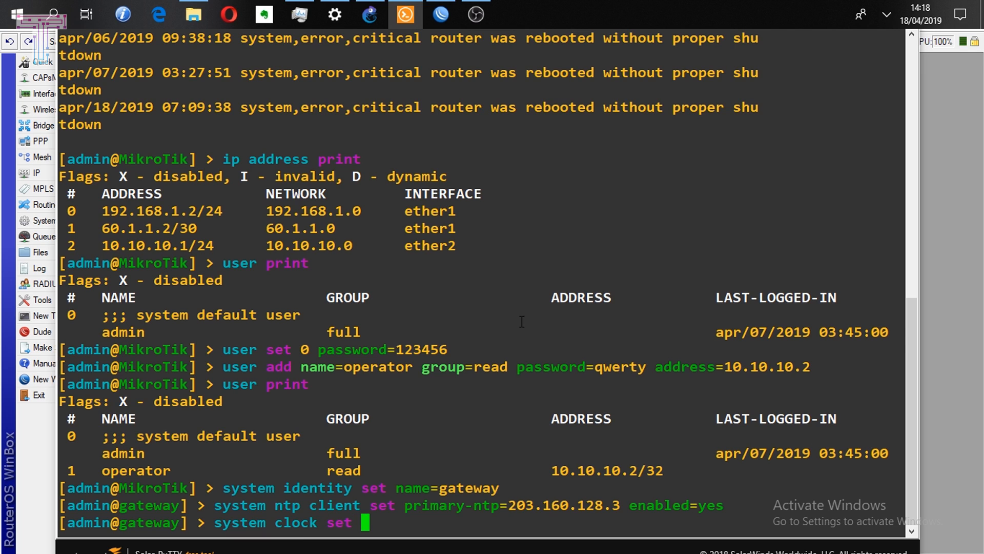
text( time-)
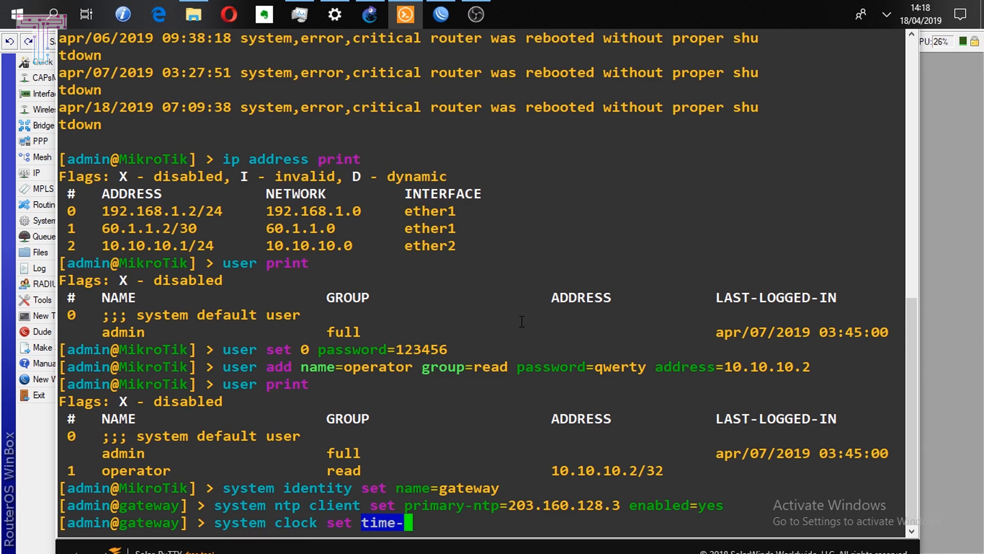
key(Tab)
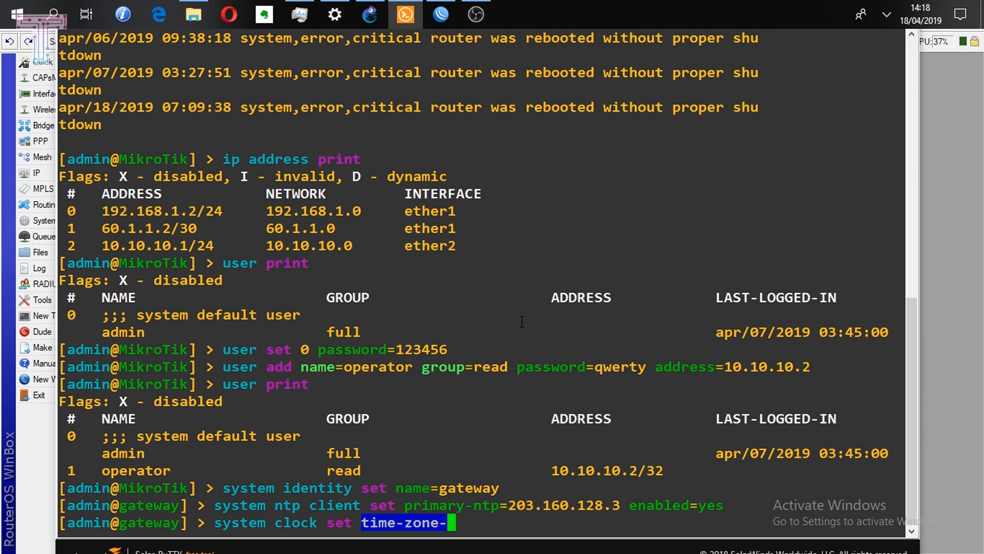
text(na)
key(Tab)
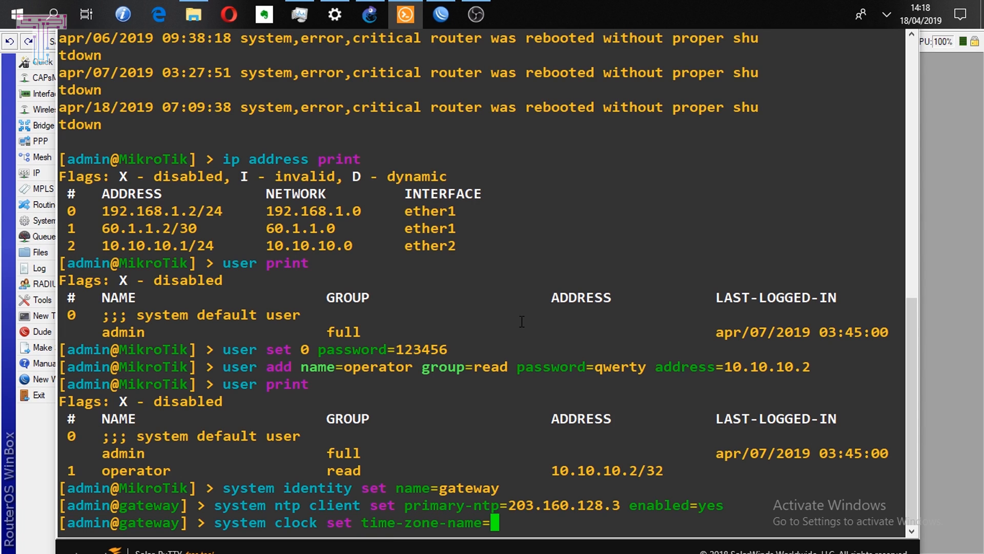
text(Asis)
key(BackSpace)
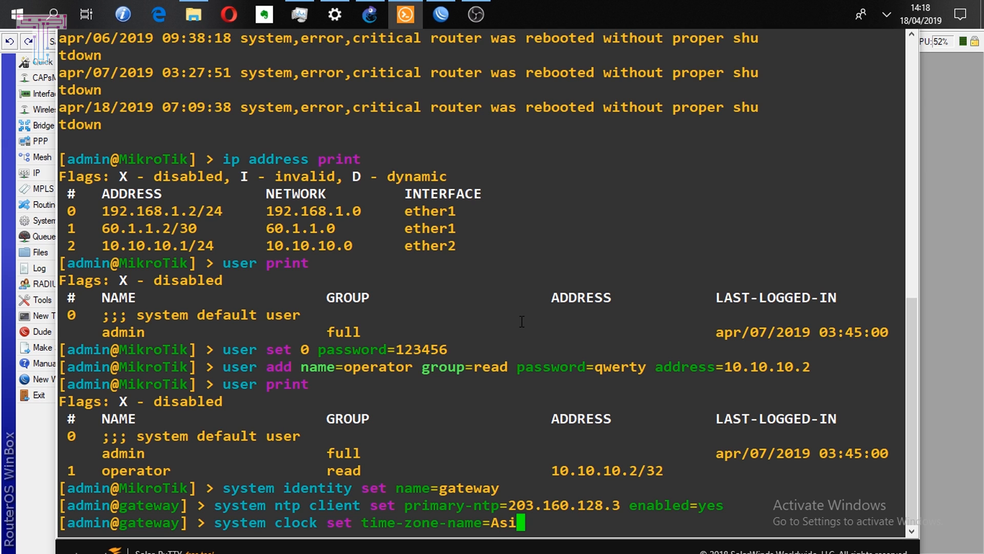
text(a/Jakar)
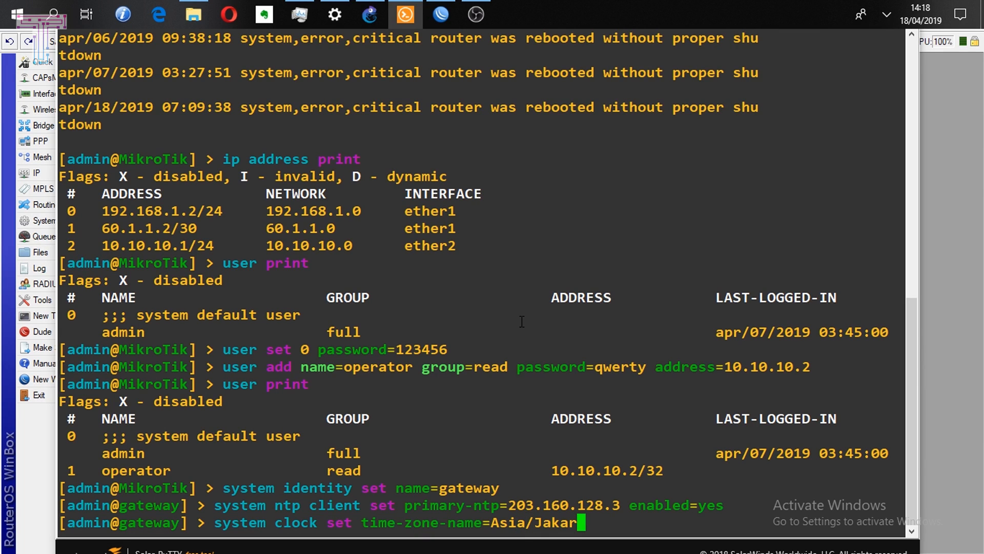
text(ta)
key(Return)
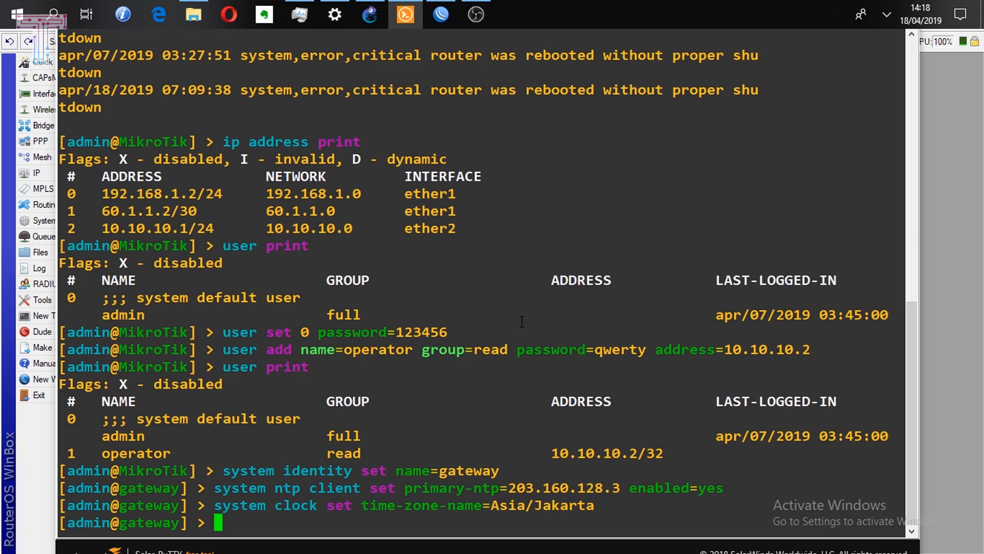
Step: Print the router's system clock settings in the terminal
text(sys)
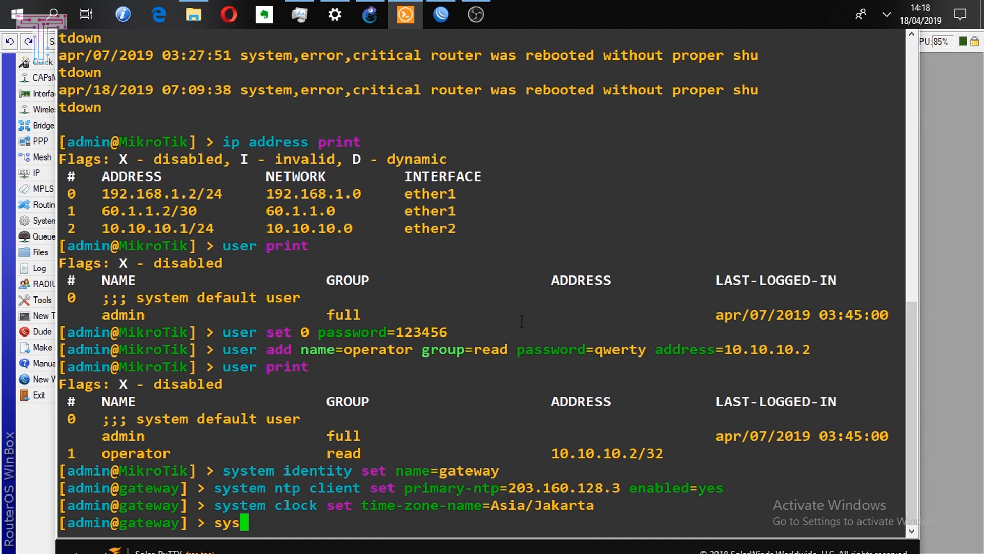
key(Tab)
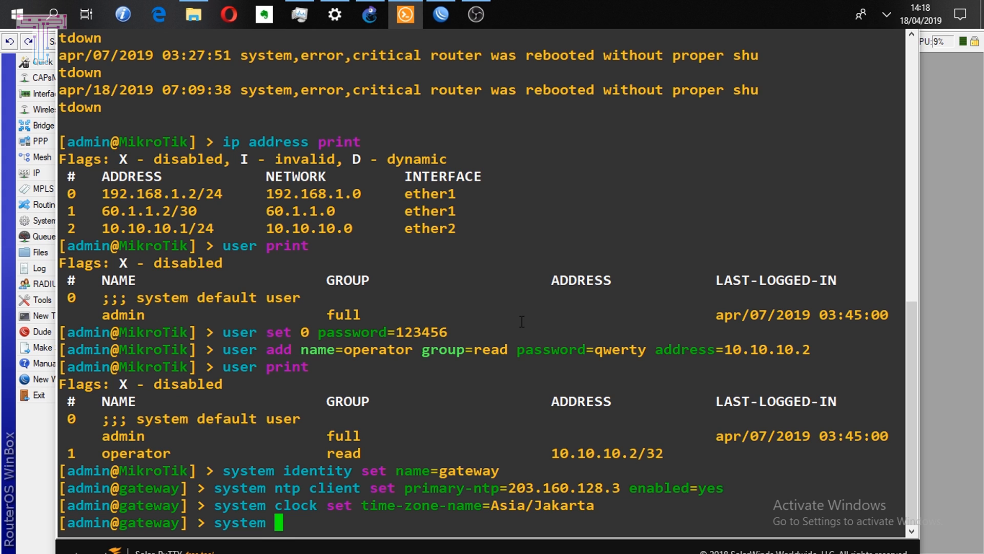
text(clo)
key(Tab)
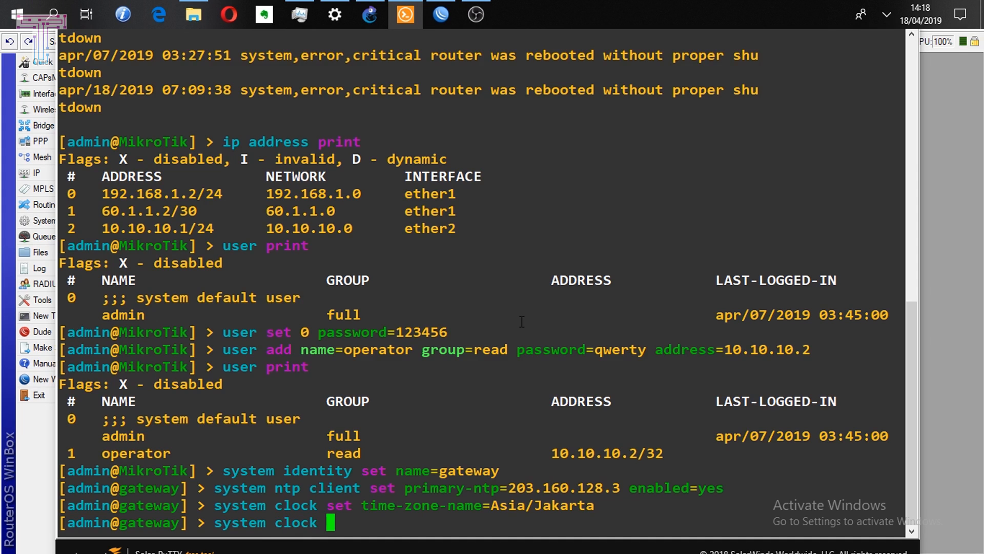
text(print)
key(Return)
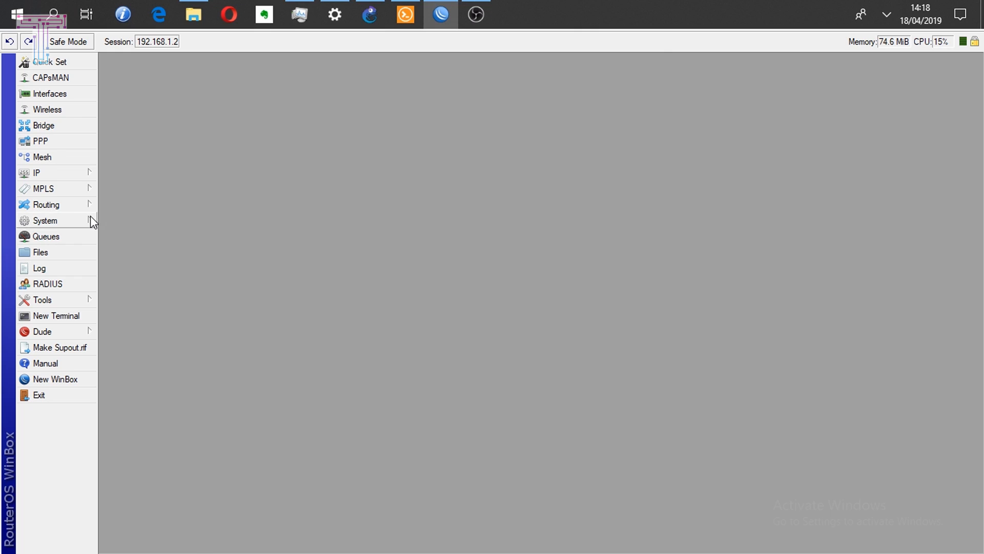
Step: Check the router's SNTP client and clock settings in WinBox
click(91, 216)
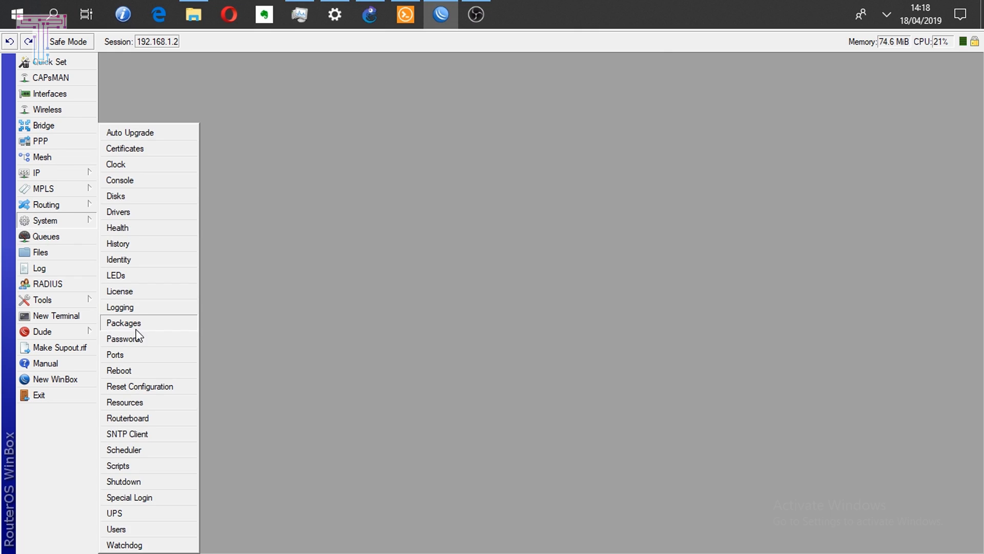
click(132, 435)
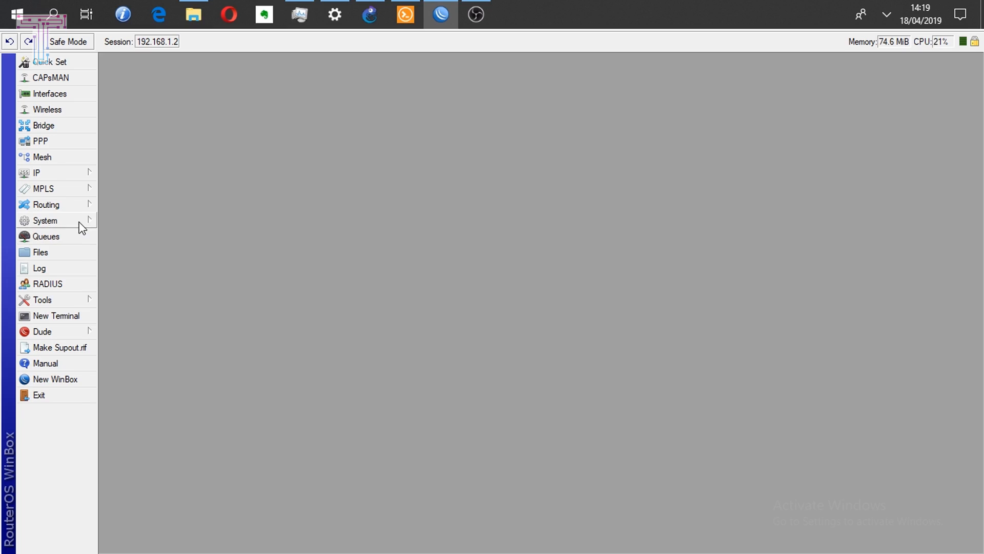
click(80, 222)
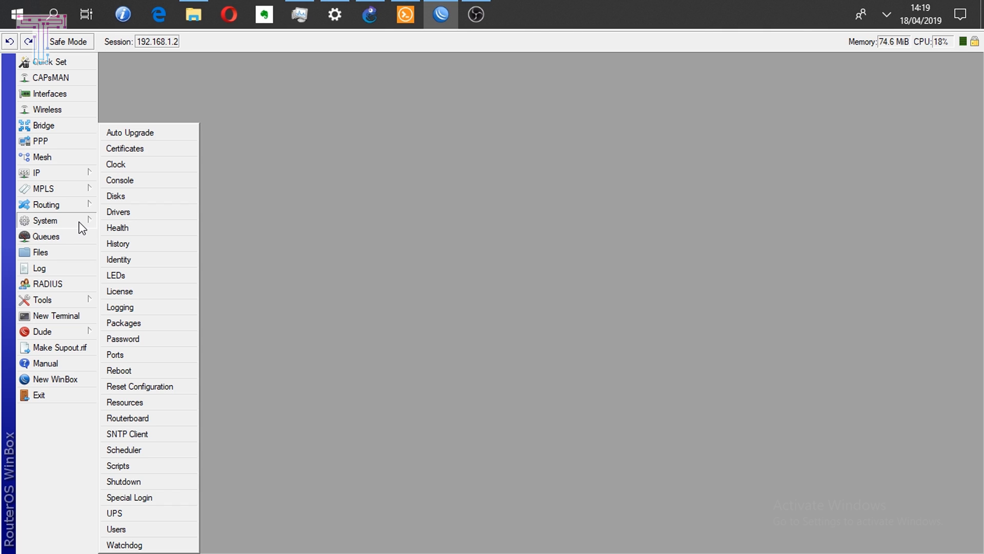
click(136, 168)
drag(541, 231, 459, 219)
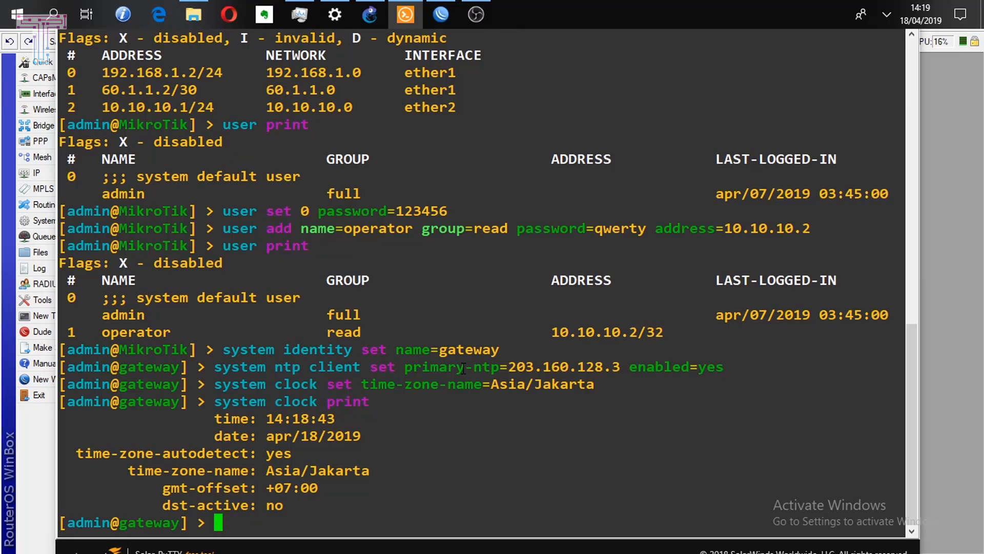
Step: Run the NTP client command again in the Solar-PuTTY terminal, with primary server 203.160.128.3 and the client enabled
text(syste)
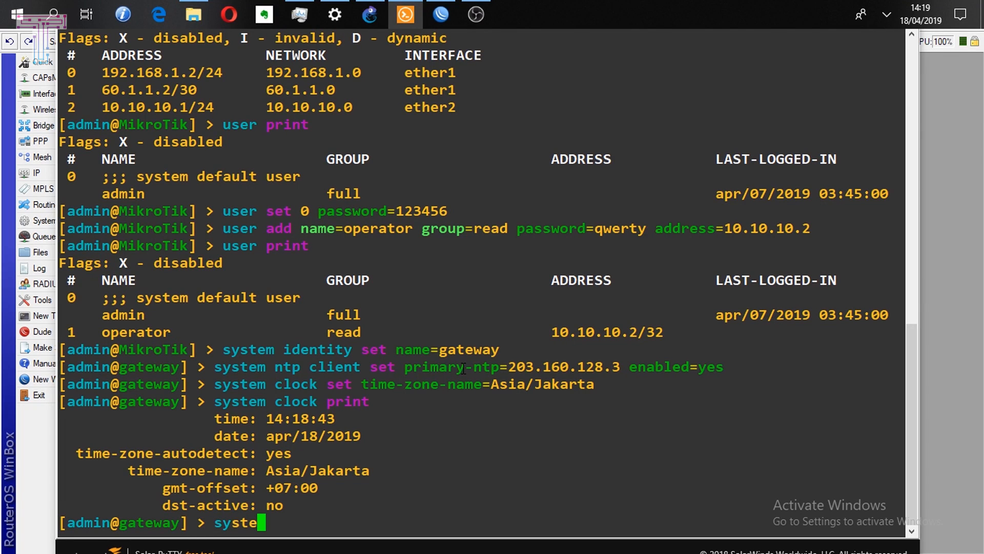
text(m n)
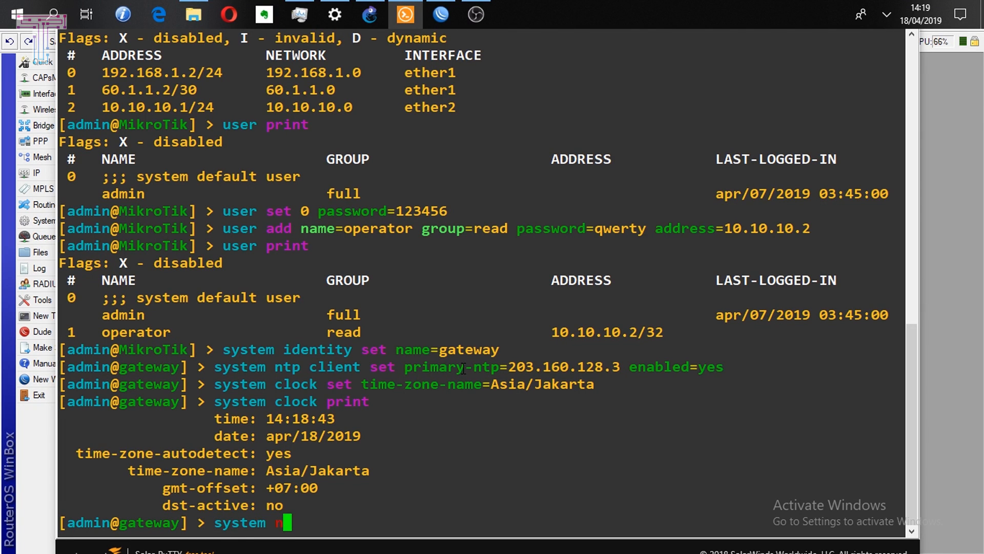
text(tp clie)
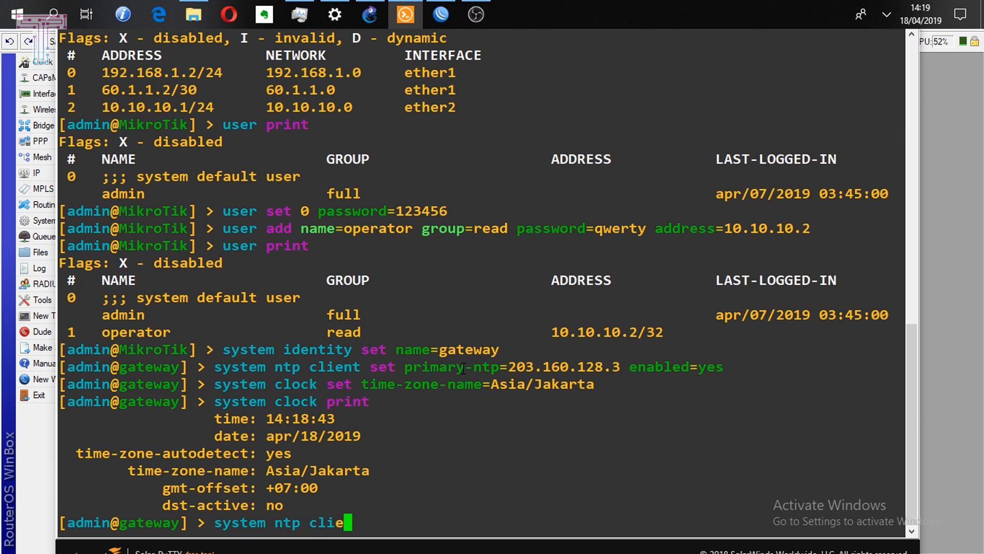
text(nt set )
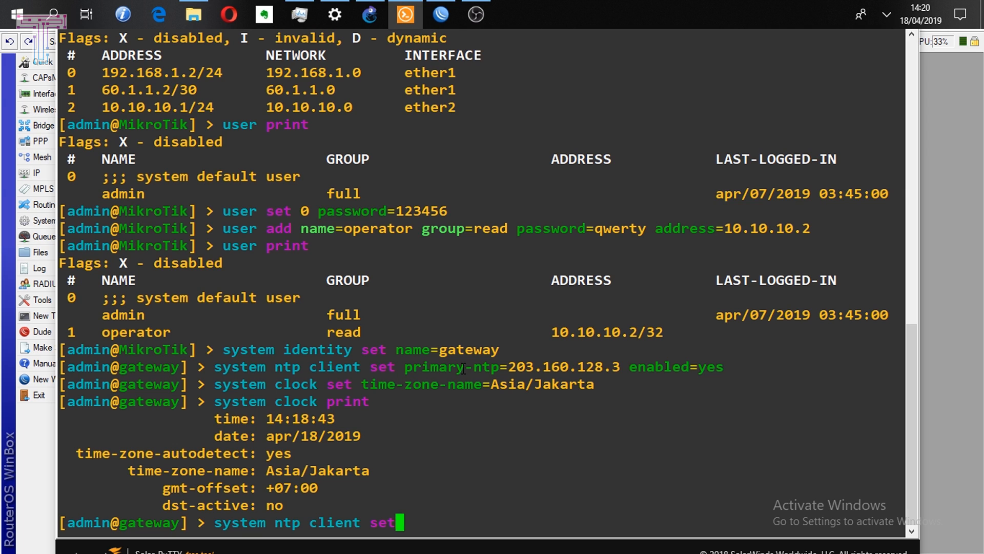
text(pri)
key(Tab)
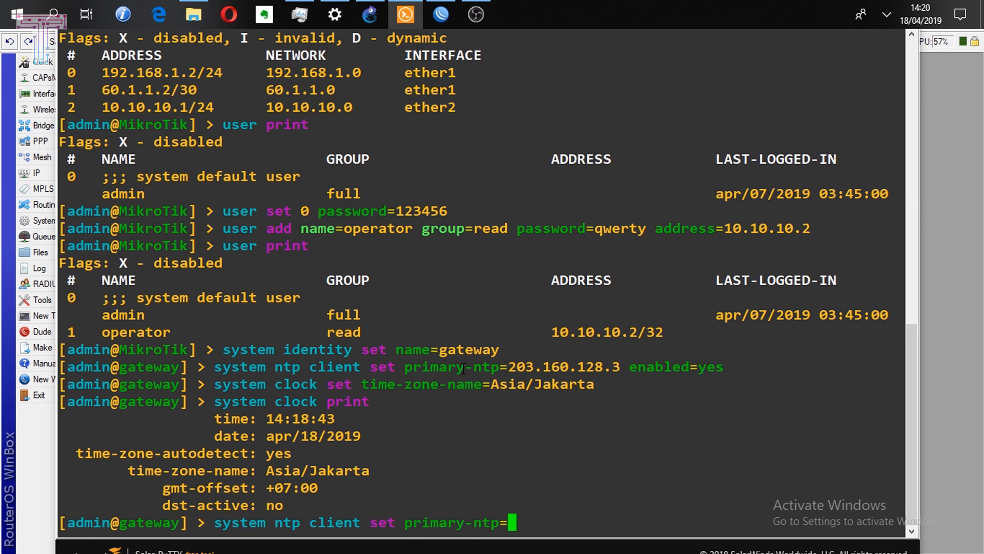
text(203)
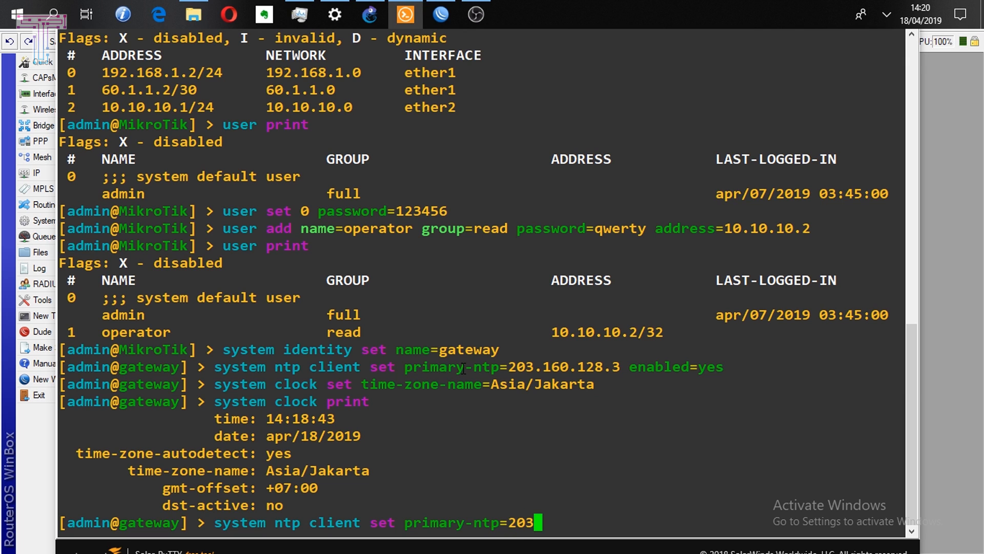
text(.160.)
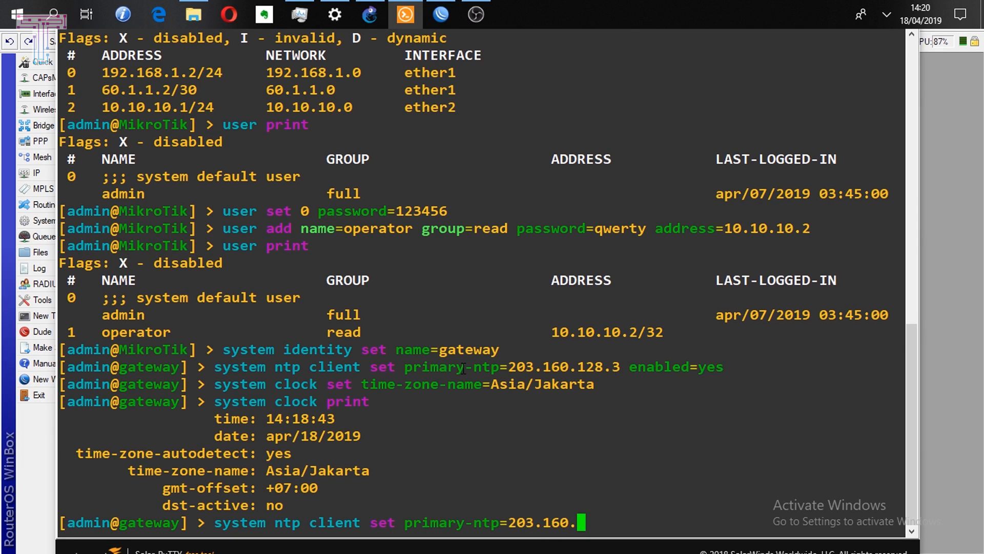
text(128)
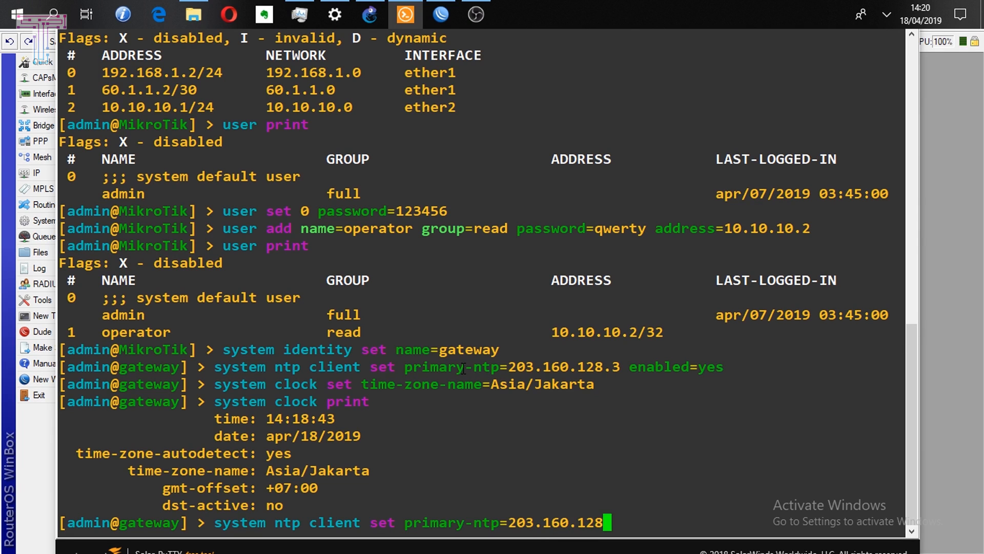
text(.3 enabled=)
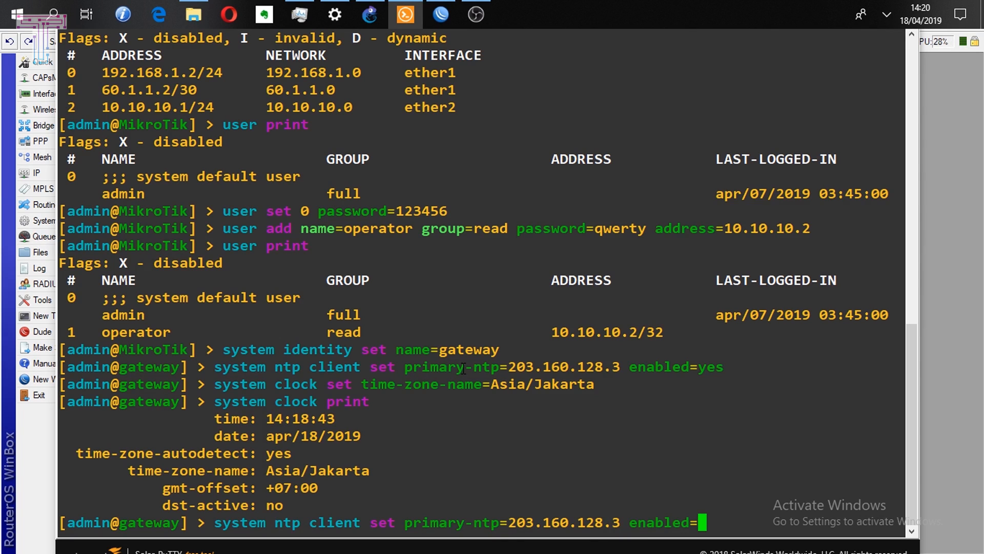
text(yes)
key(Return)
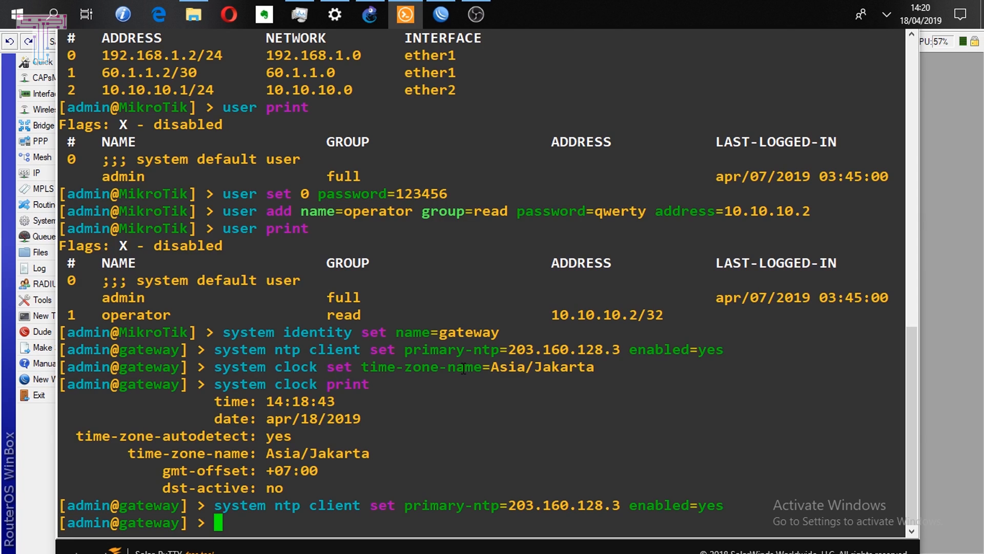
Step: Turn on time zone autodetection in the router's system clock by setting time-zone-autodetect to yes
text(system)
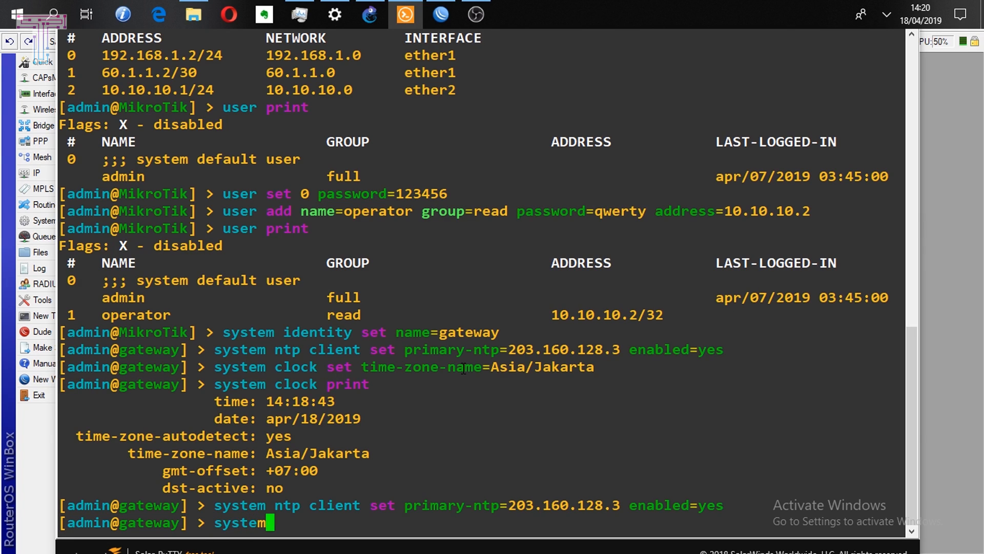
text( cloxk)
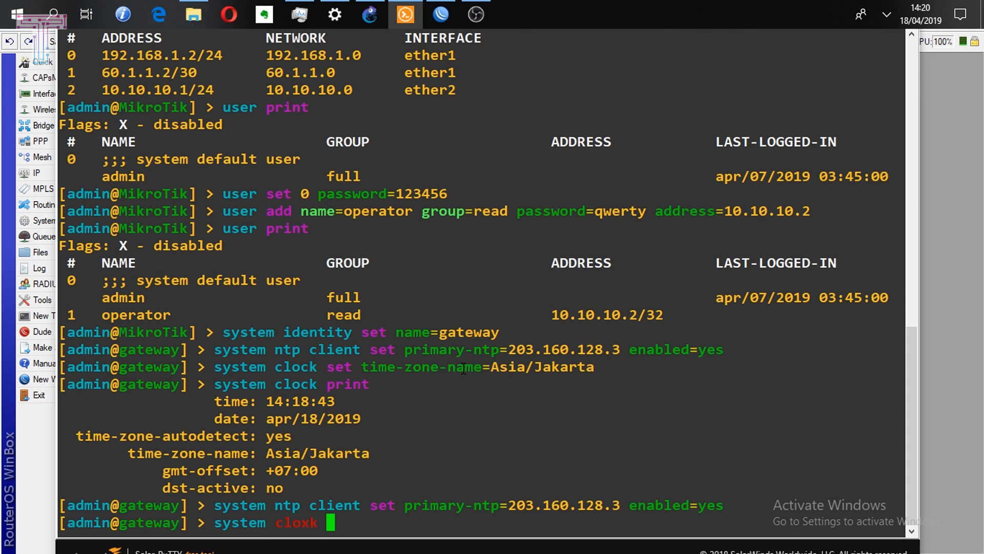
key(BackSpace)
key(BackSpace)
key(BackSpace)
key(BackSpace)
text(o)
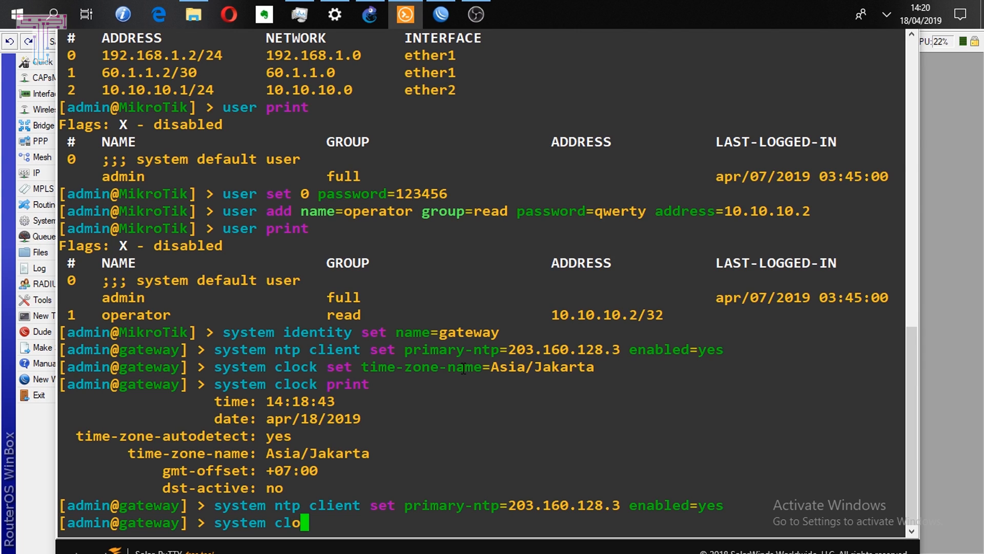
text(ck set)
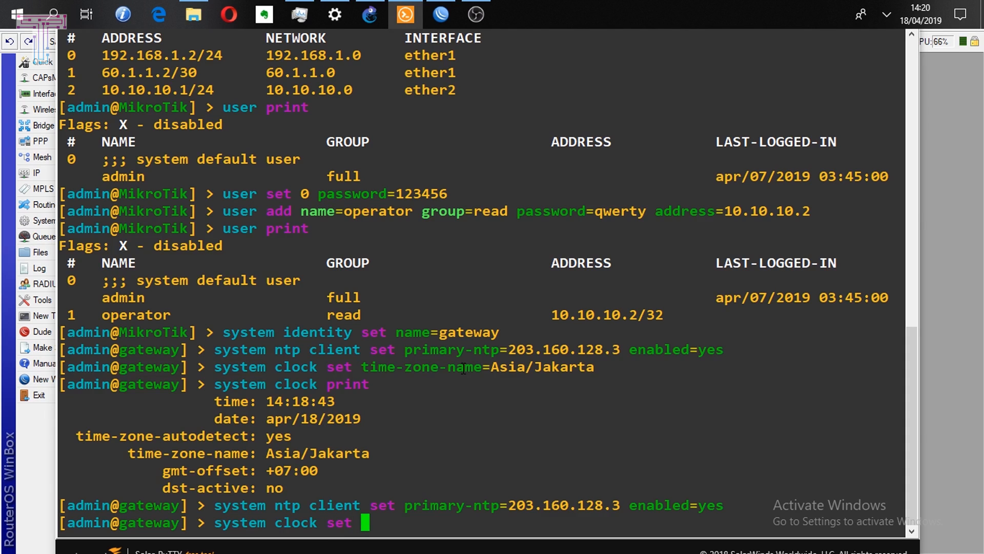
text( time-)
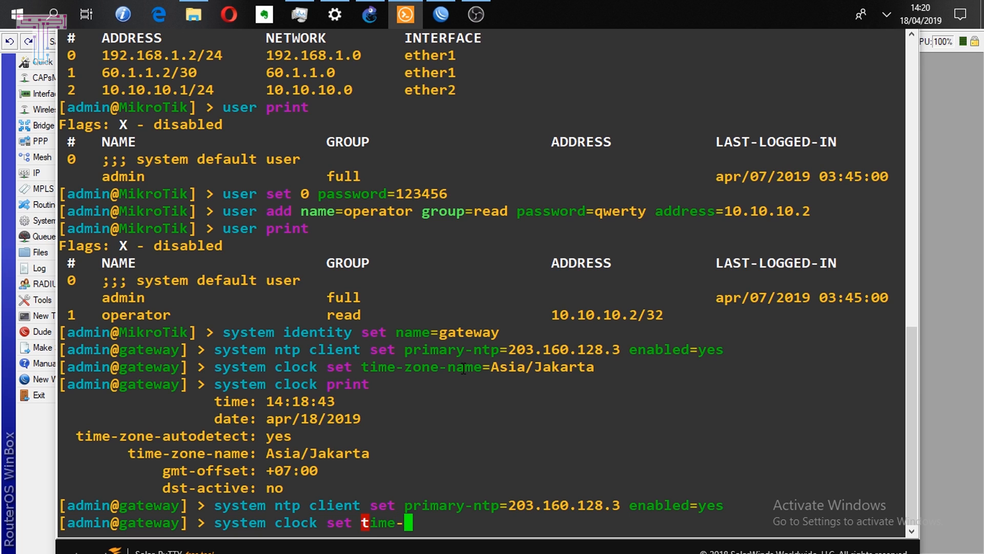
key(Tab)
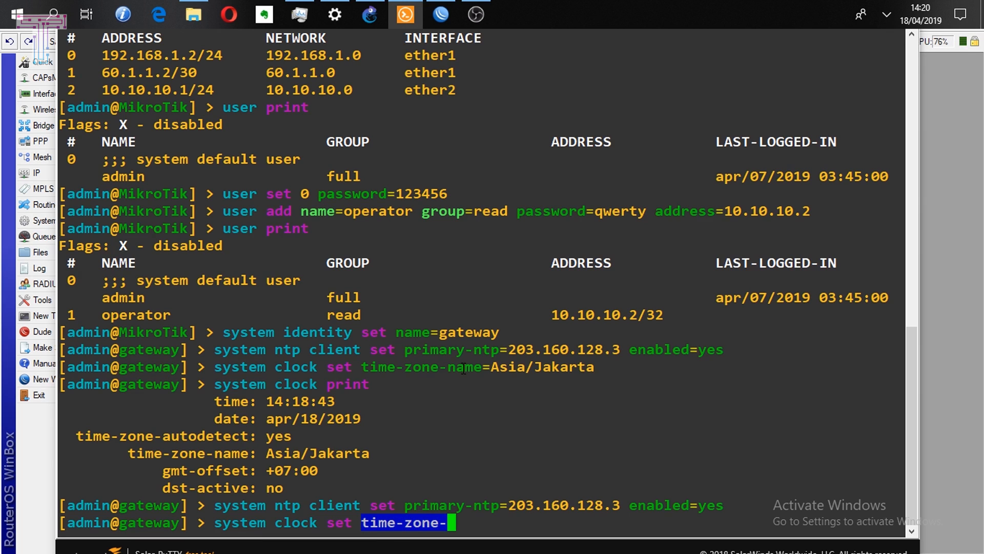
text(au)
key(Tab)
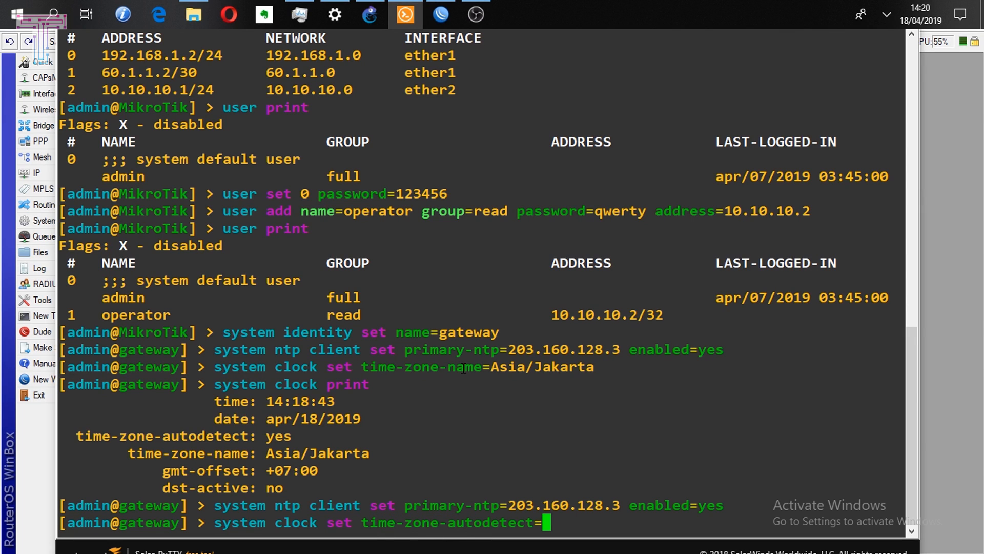
text(yes)
key(Return)
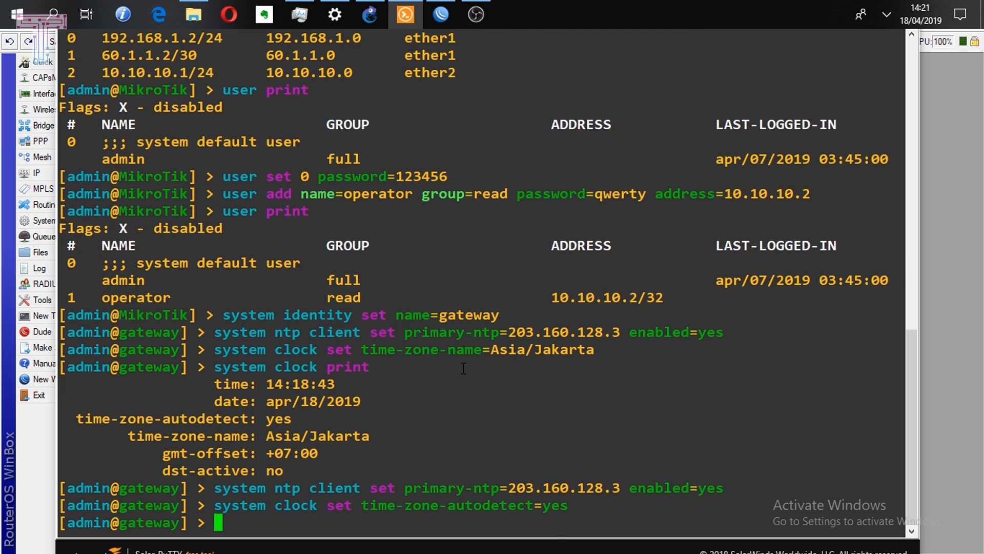